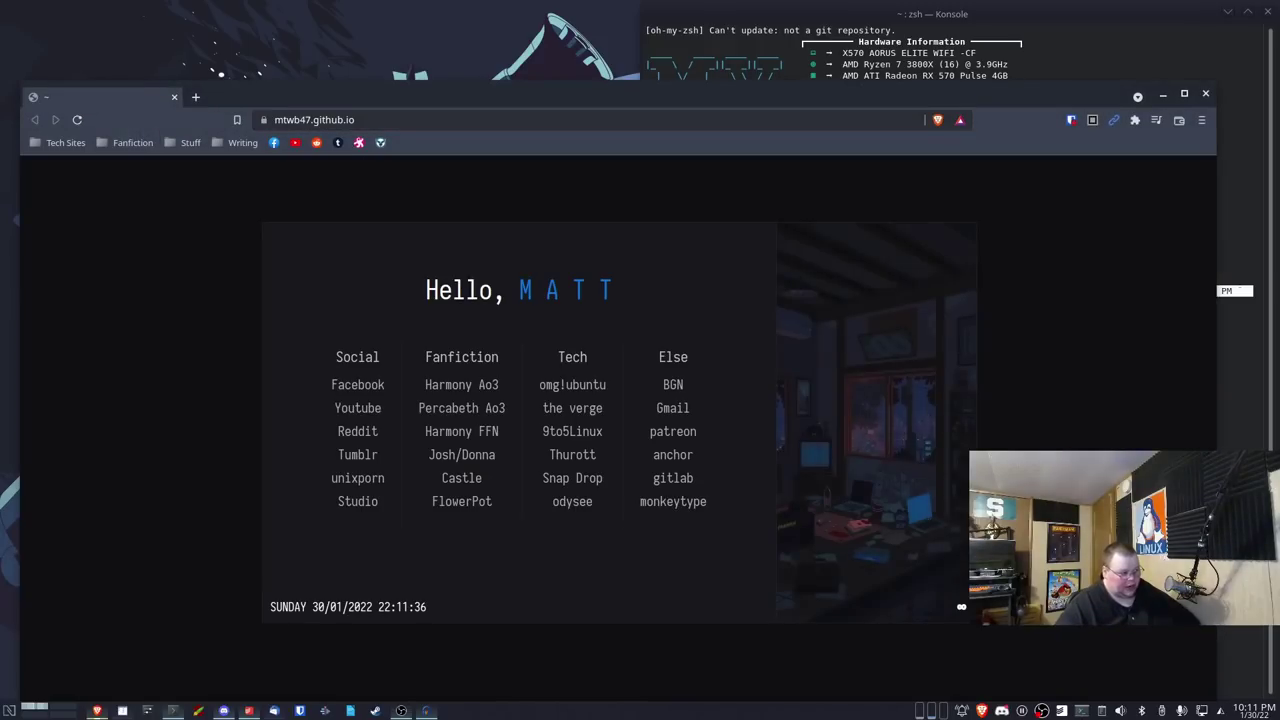
key(ctrl+w)
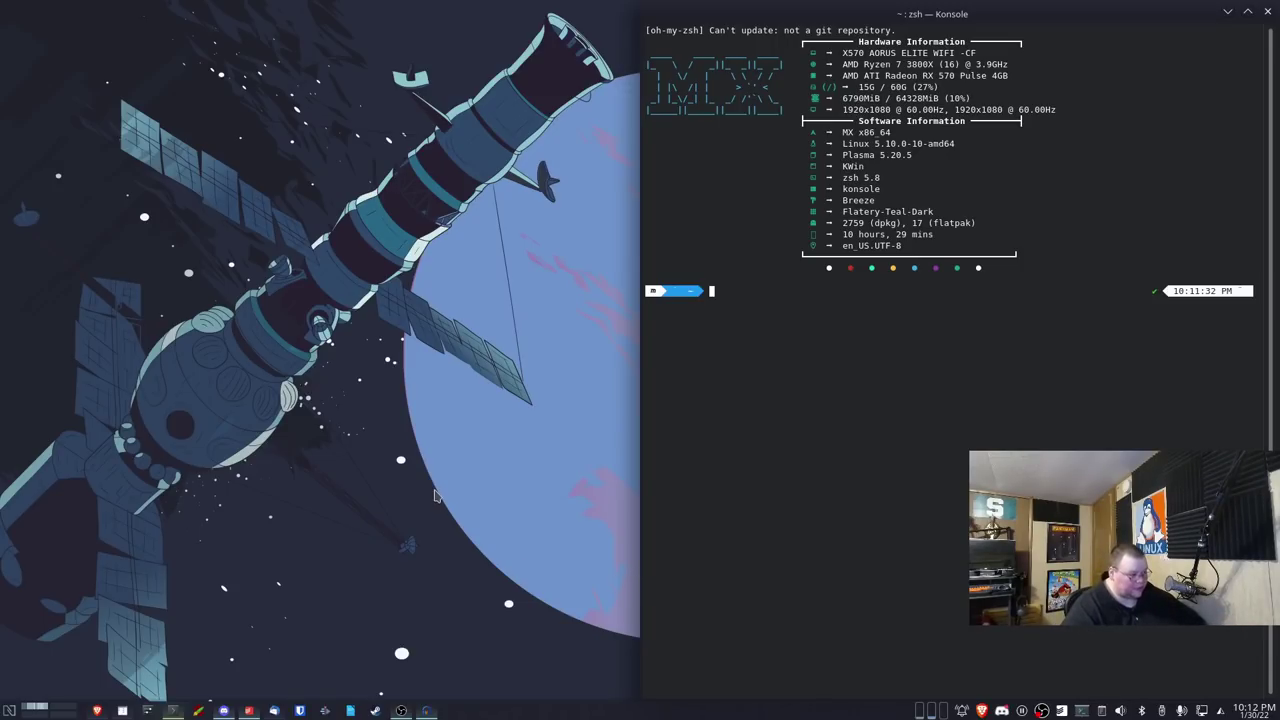
key(alt+F4)
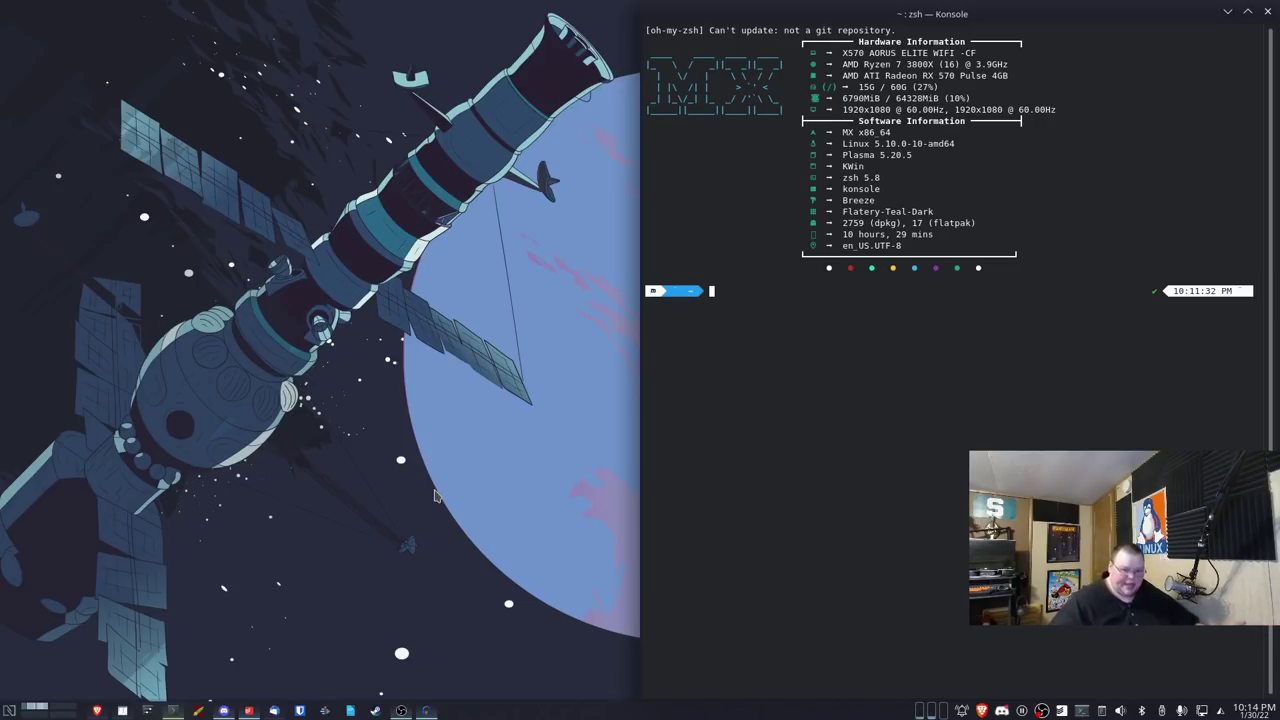
Switch to the System Settings window with Alt+Tab and drag it higher up the screen.
key(alt+Tab)
key(alt+Tab)
key(alt+Tab)
key(alt+Tab)
key(alt+Tab)
key(alt+Tab)
key(alt+Tab)
key(alt+Tab)
key(alt+Tab)
key(alt+Tab)
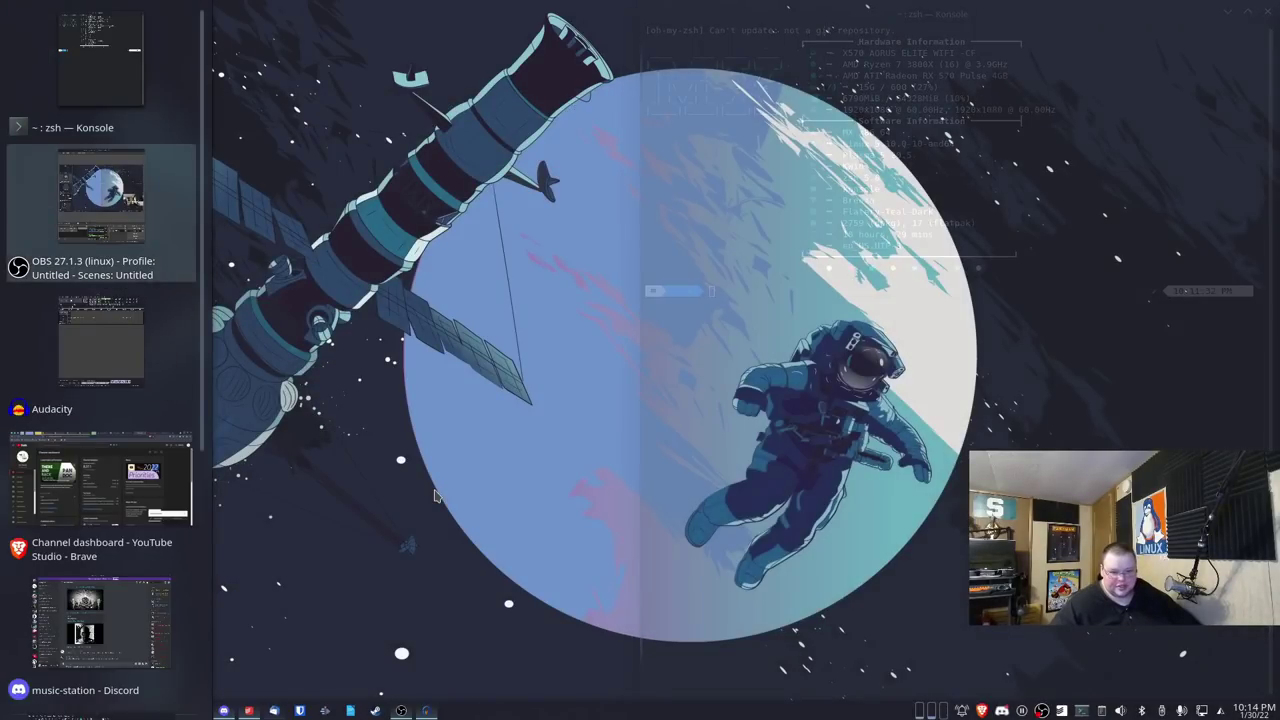
key(alt+Tab)
key(alt+Tab)
key(alt+Tab)
key(alt+Tab)
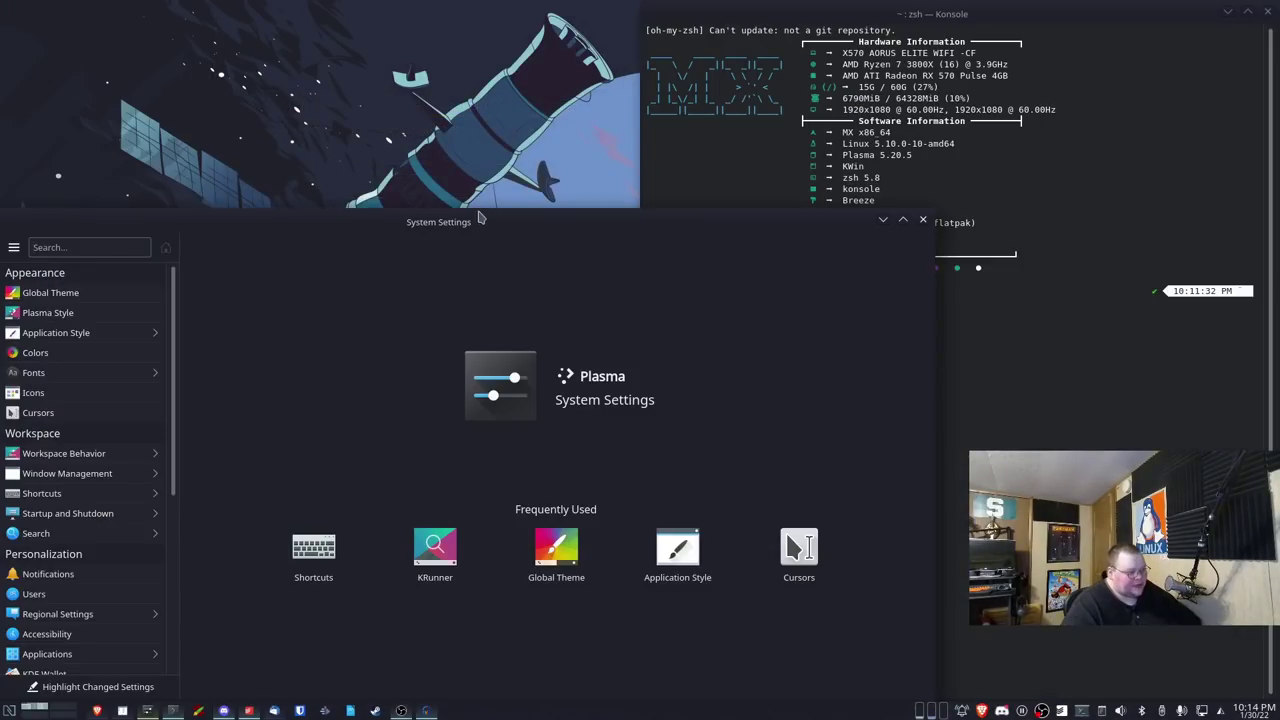
drag(480, 217, 638, 138)
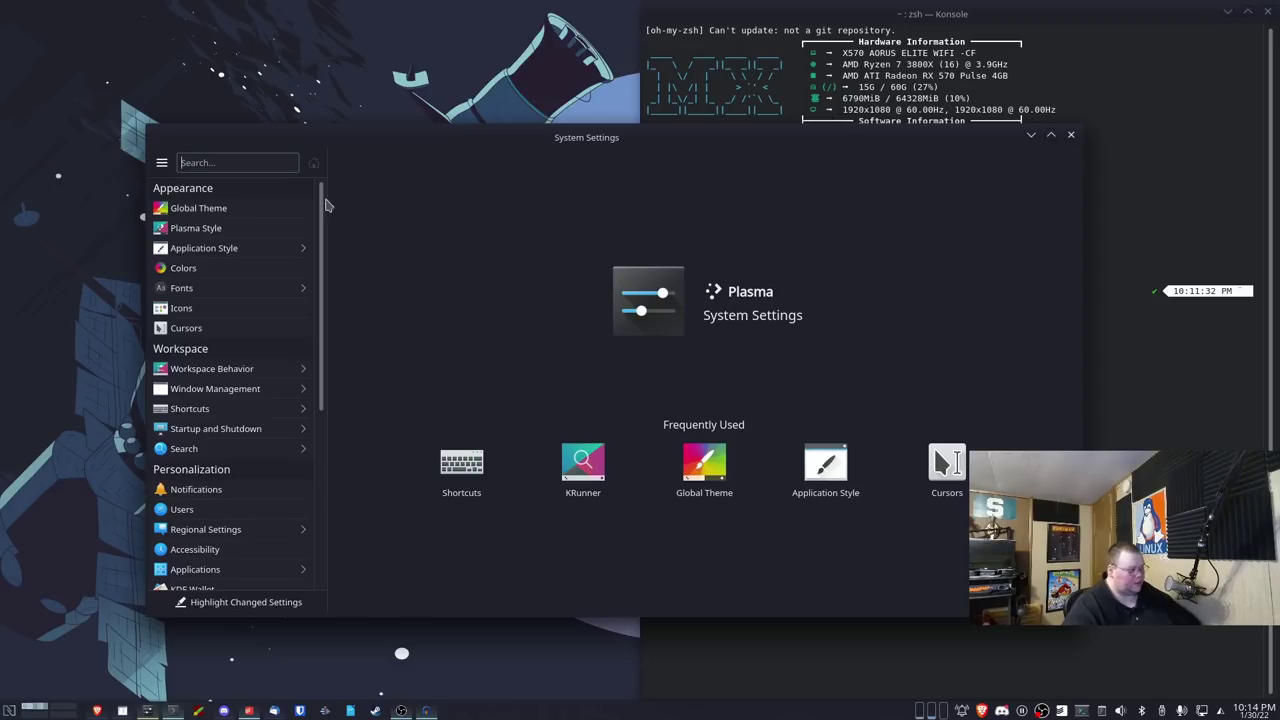
click(242, 162)
text(monitor)
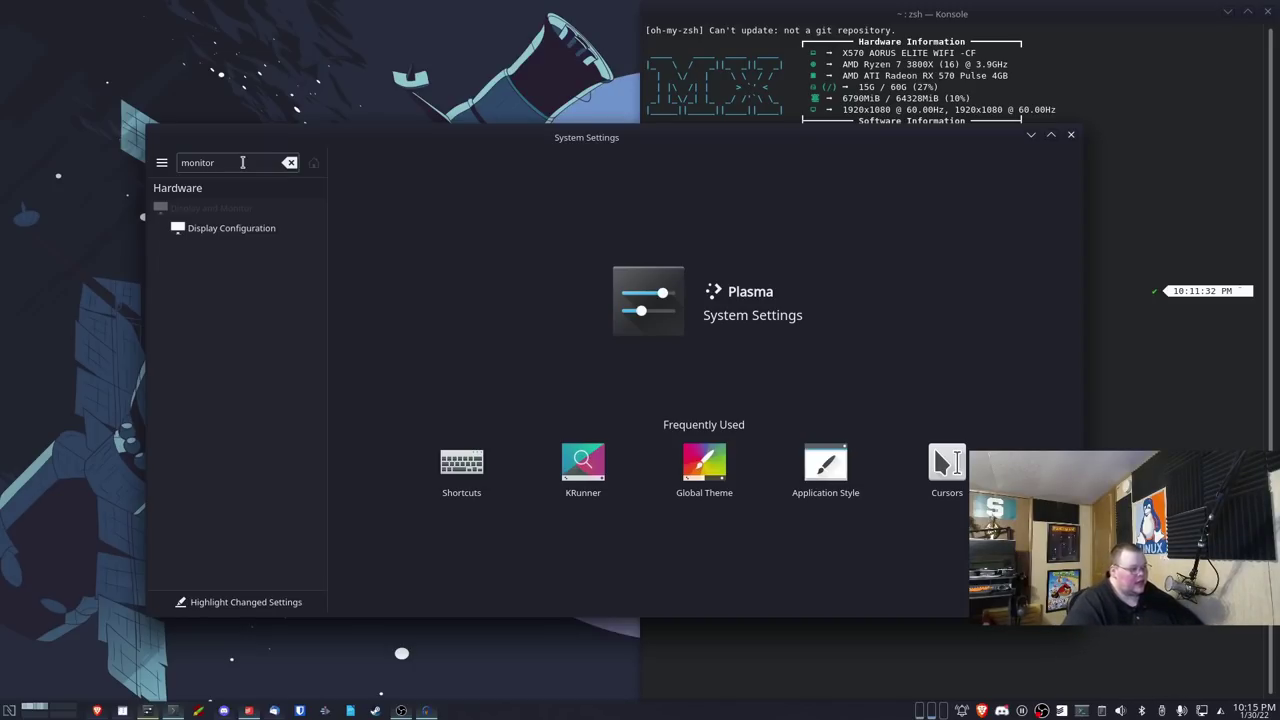
click(289, 162)
scroll(290, 265, down, 4)
Scroll the System Settings sidebar back up toward Appearance.
scroll(290, 272, up, 5)
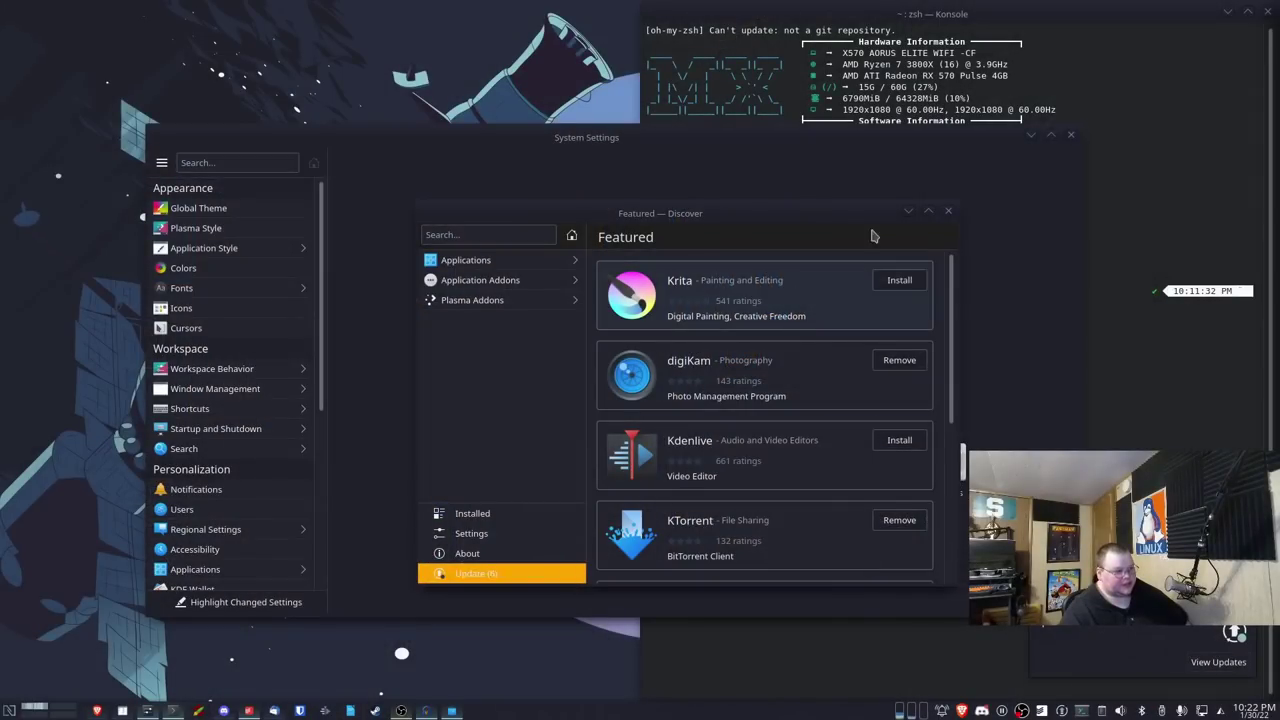
Close System Settings, move Discover up and left, and open Krita's details page.
click(1070, 134)
drag(813, 210, 457, 130)
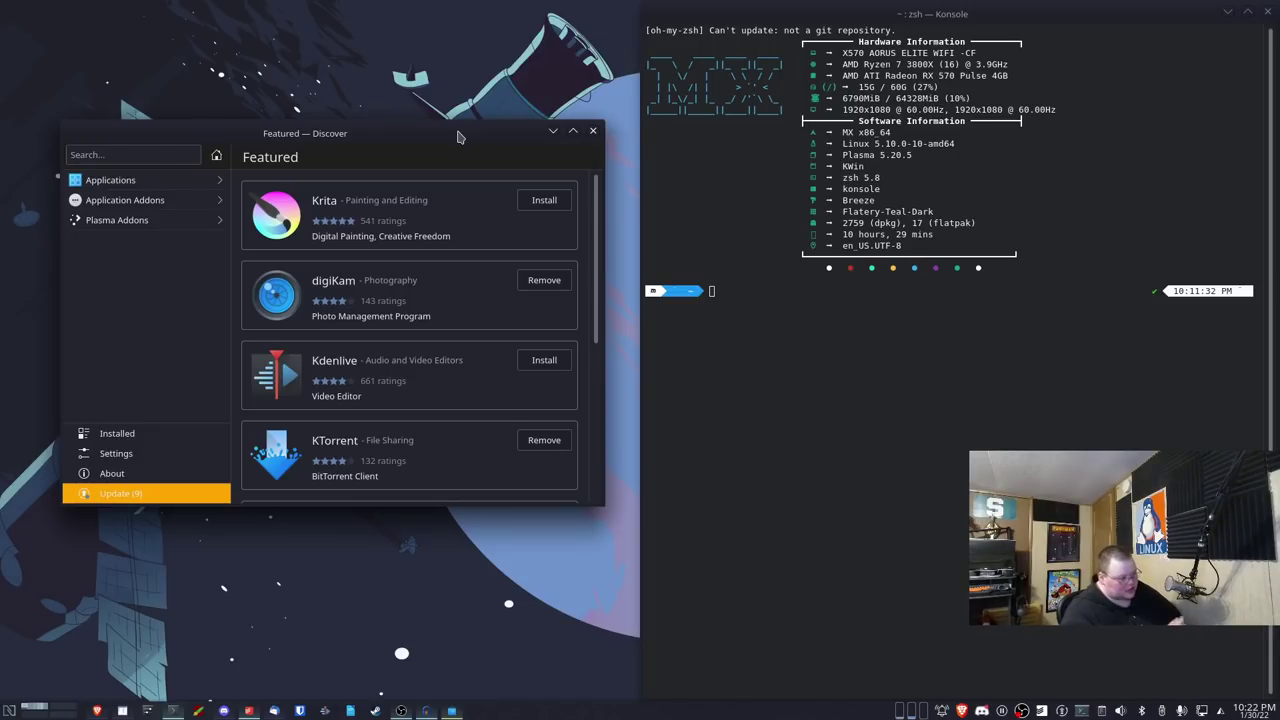
click(360, 212)
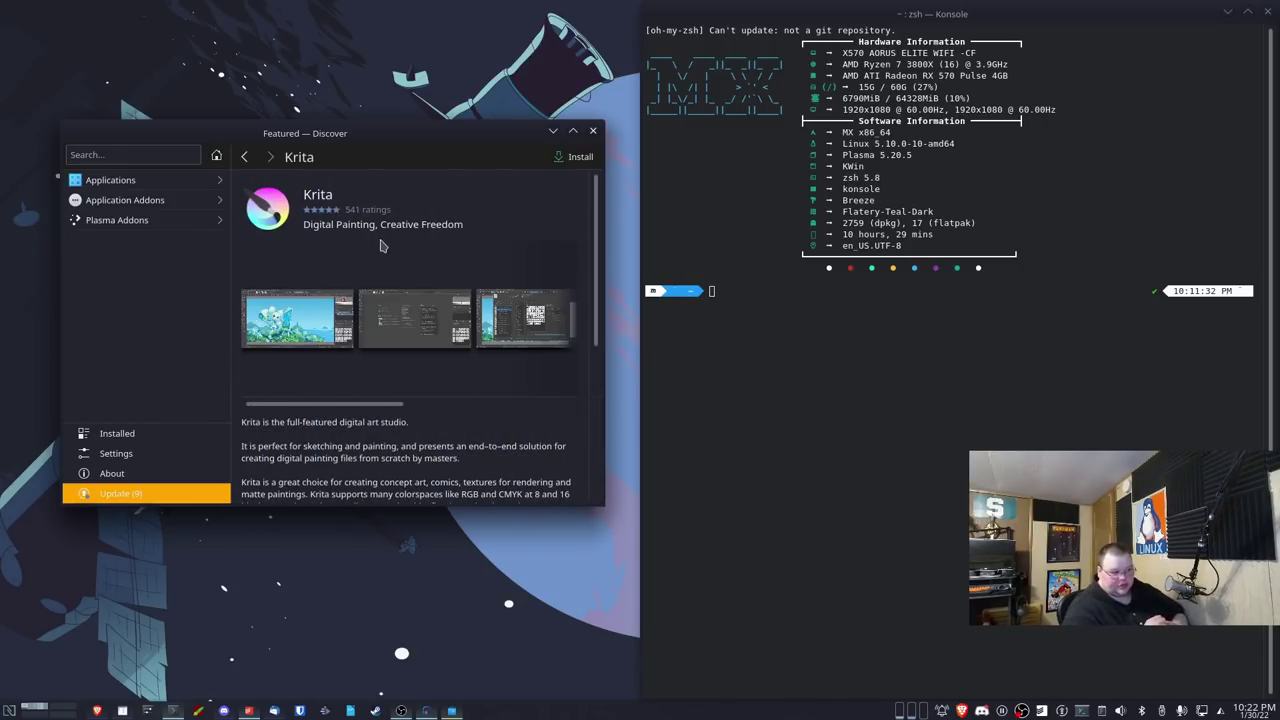
Enlarge and close Krita's second screenshot, then scroll down through the description and reviews and back up.
click(436, 330)
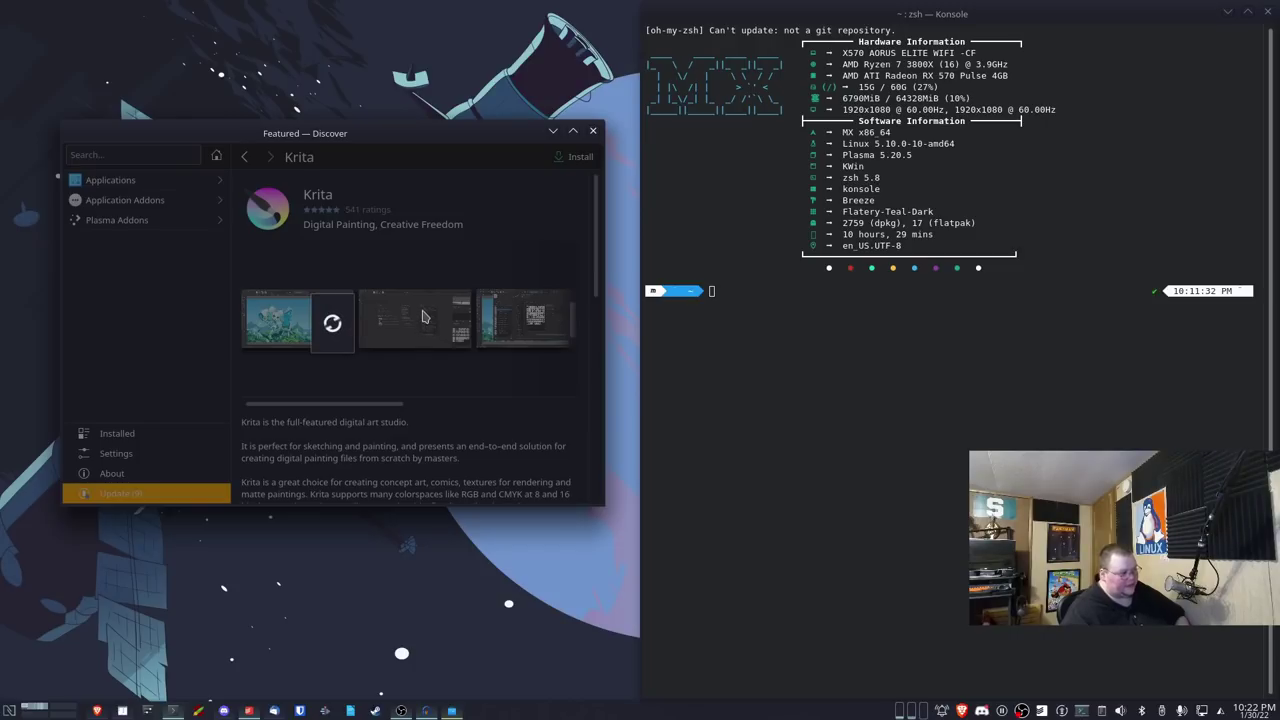
click(421, 183)
scroll(421, 229, down, 5)
scroll(380, 262, down, 5)
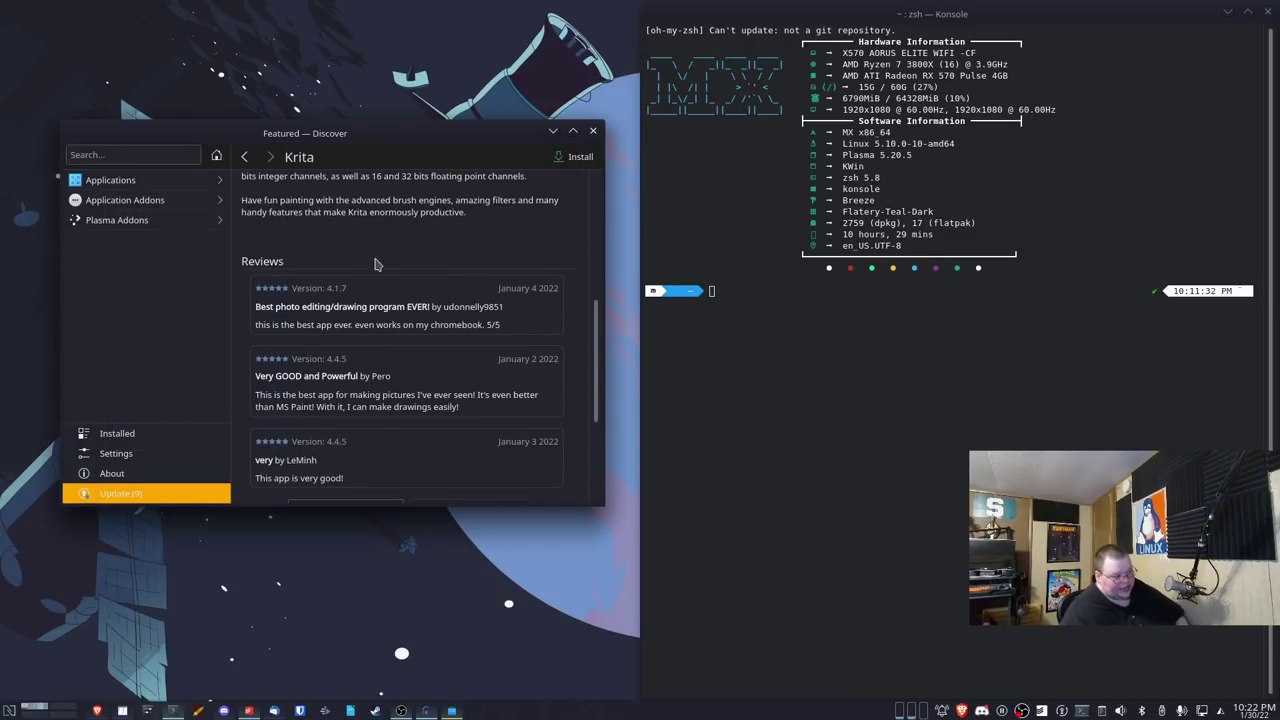
scroll(378, 276, up, 10)
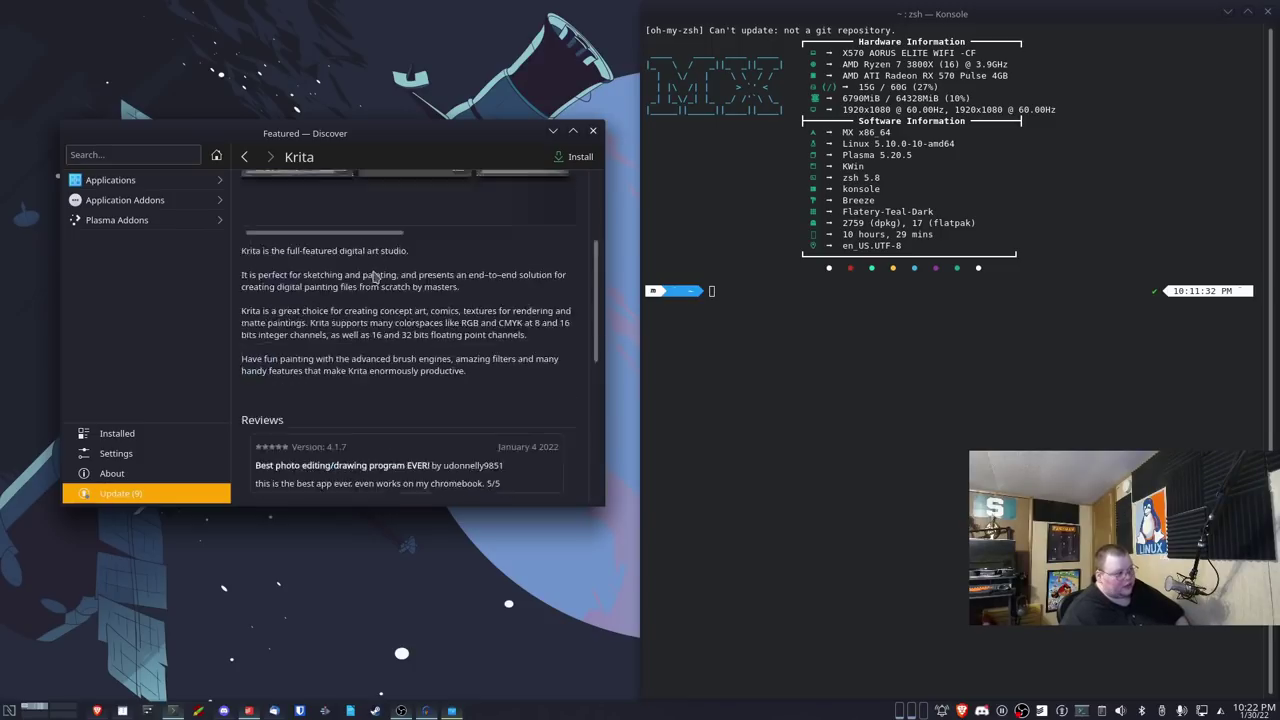
Go back to Featured, view digiKam's app page, then return to the Featured list.
click(244, 157)
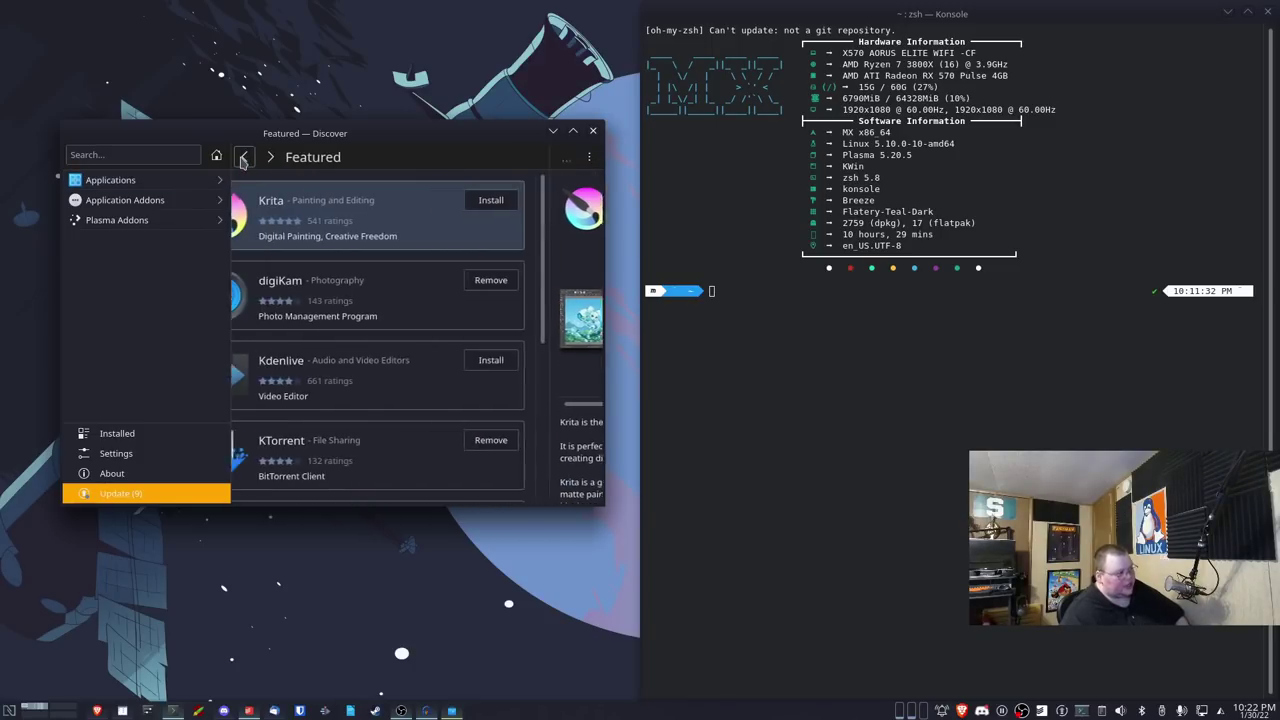
click(323, 302)
click(244, 157)
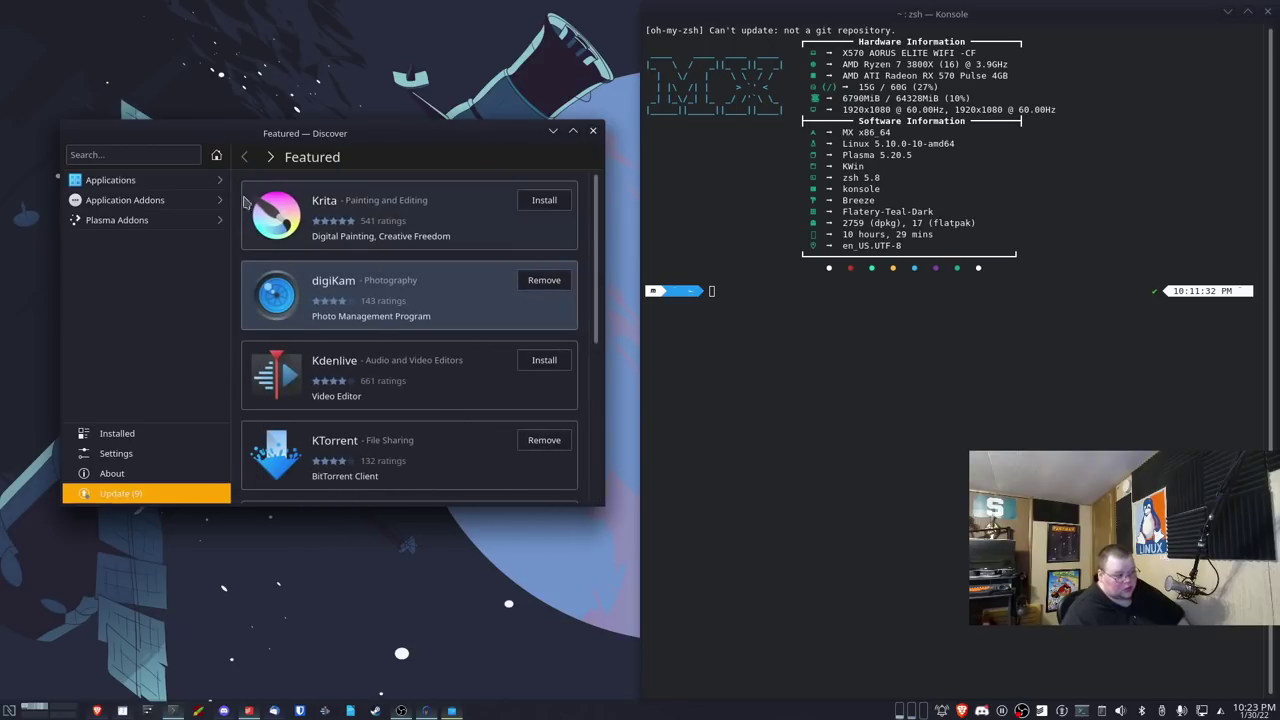
Reopen System Settings from the taskbar, move it up and right, then raise Discover in front.
click(147, 711)
drag(405, 220, 784, 142)
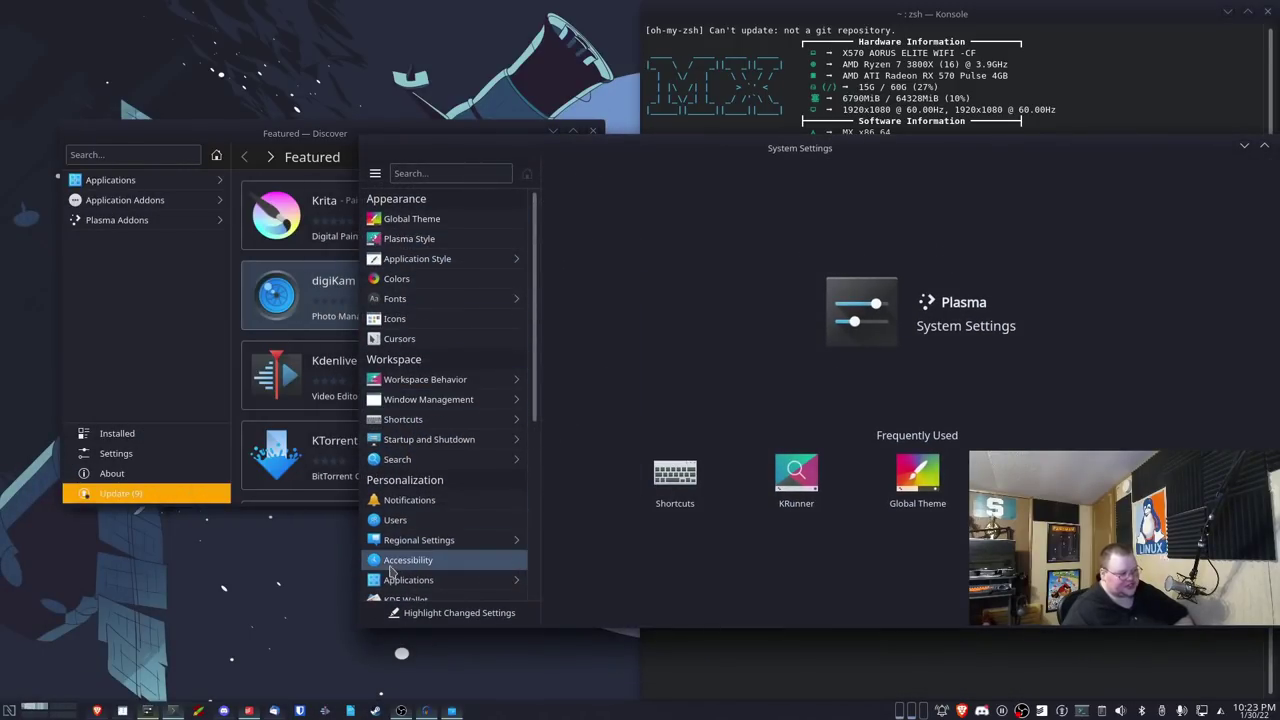
click(177, 352)
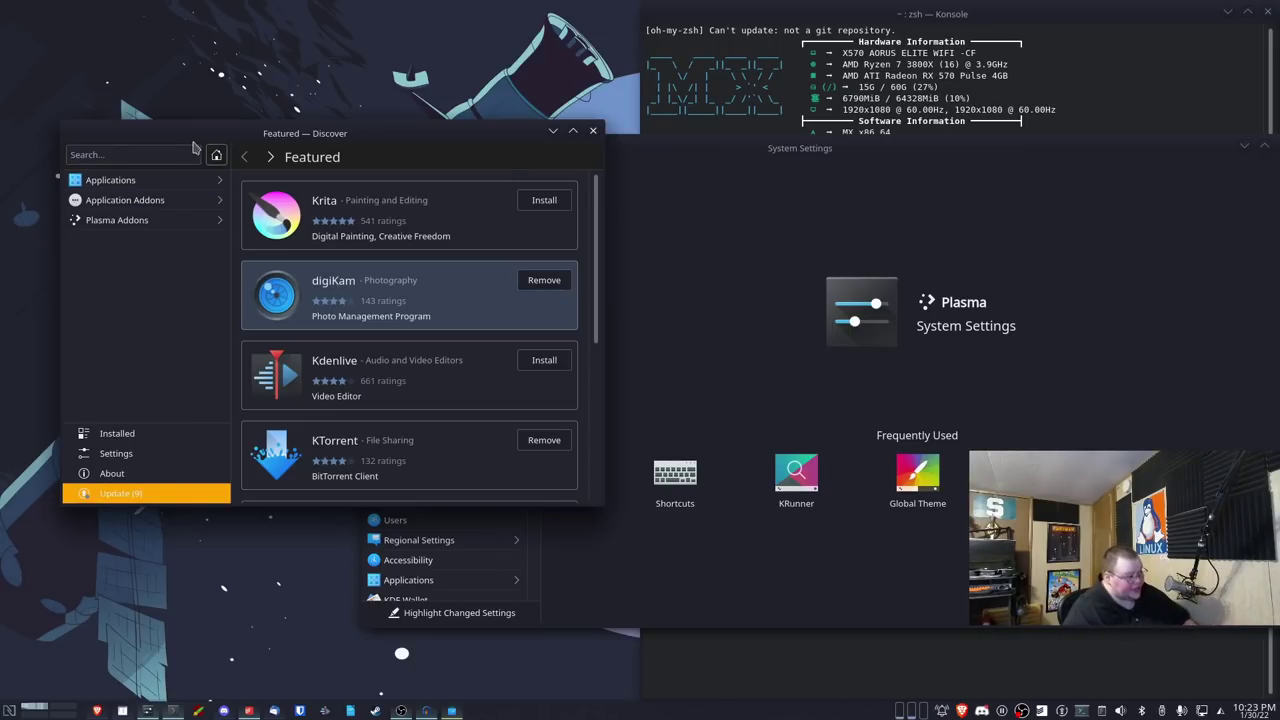
Browse Discover's Applications category twice, returning to the Featured page each time.
click(170, 180)
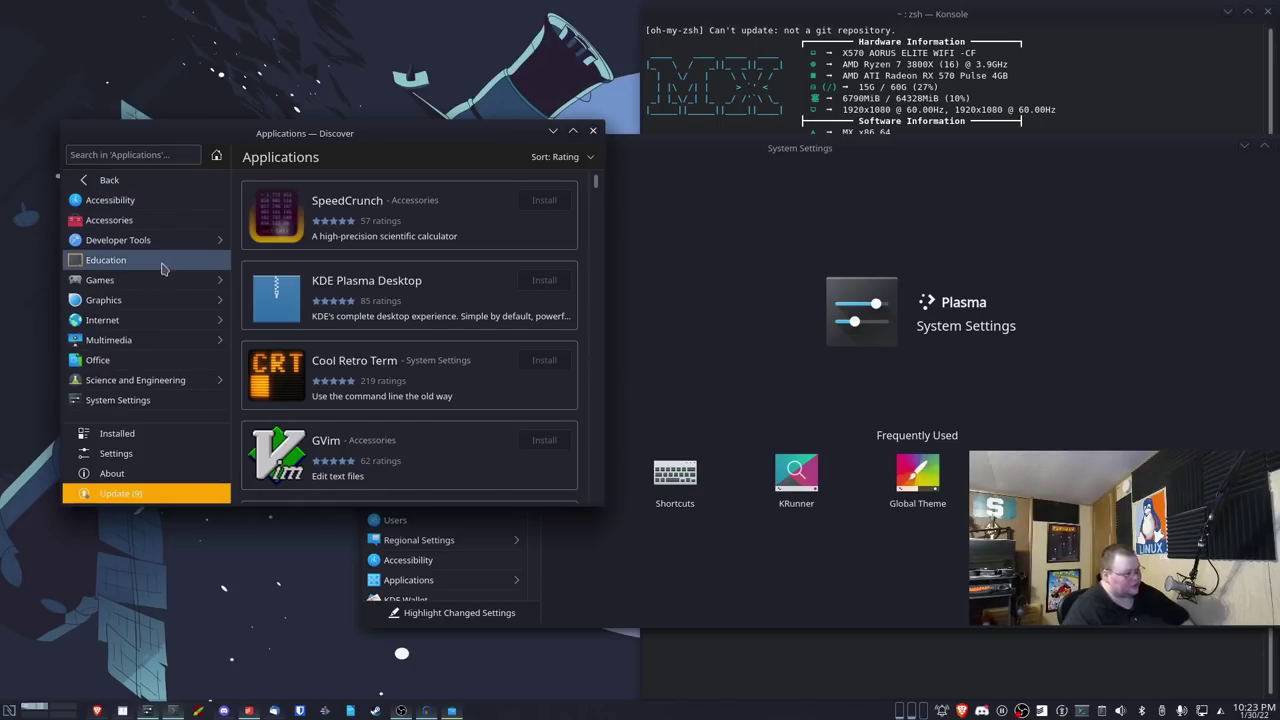
click(101, 186)
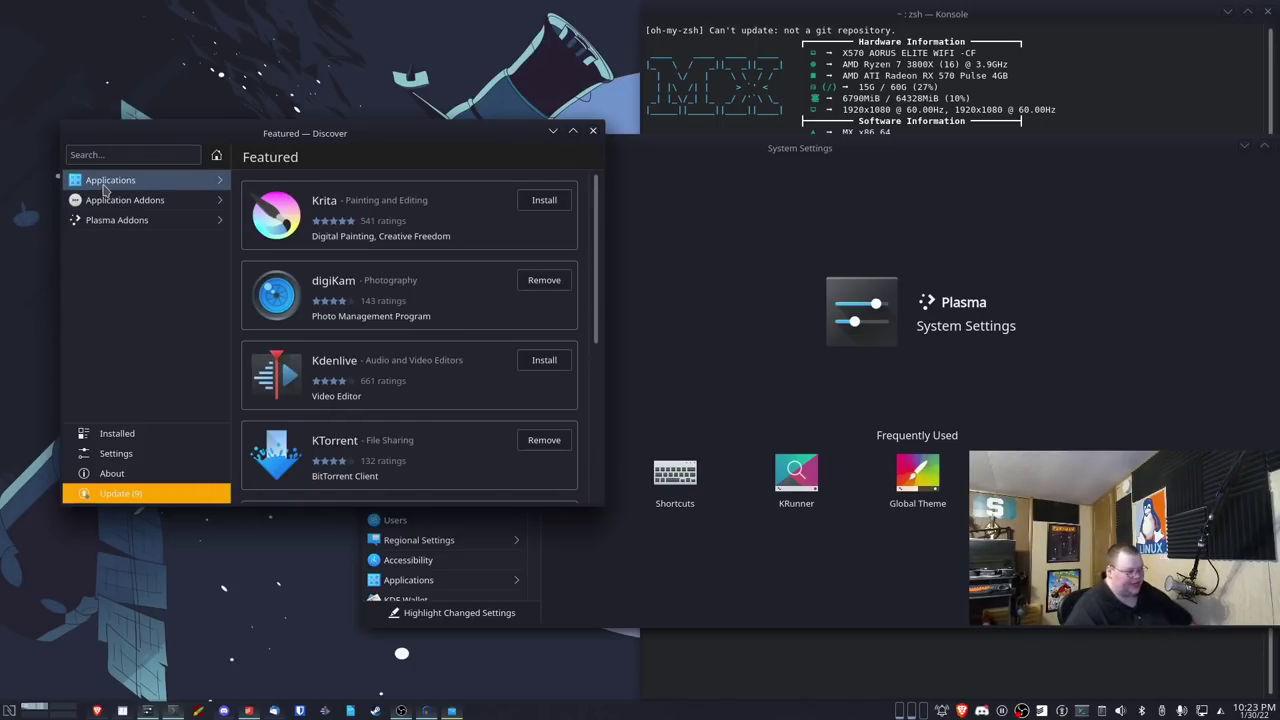
click(104, 183)
click(104, 182)
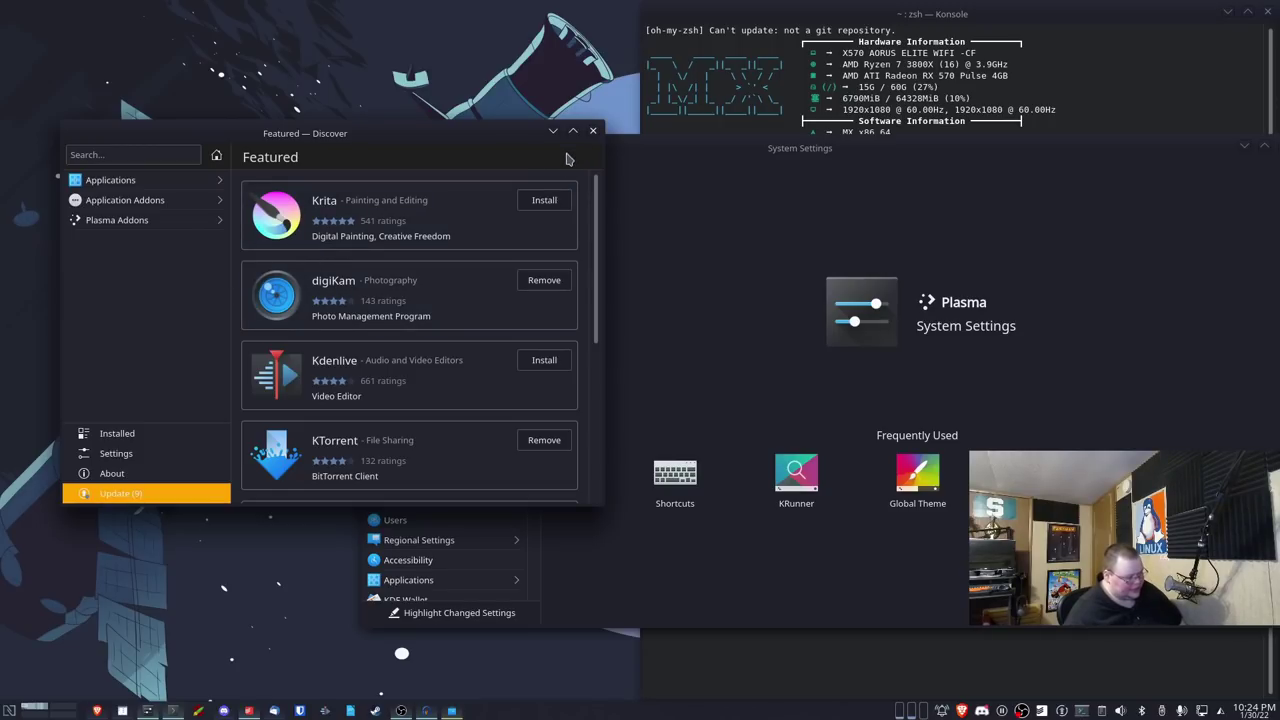
View digiKam's details page, go back to Featured with Alt+Left, and close Discover.
click(455, 280)
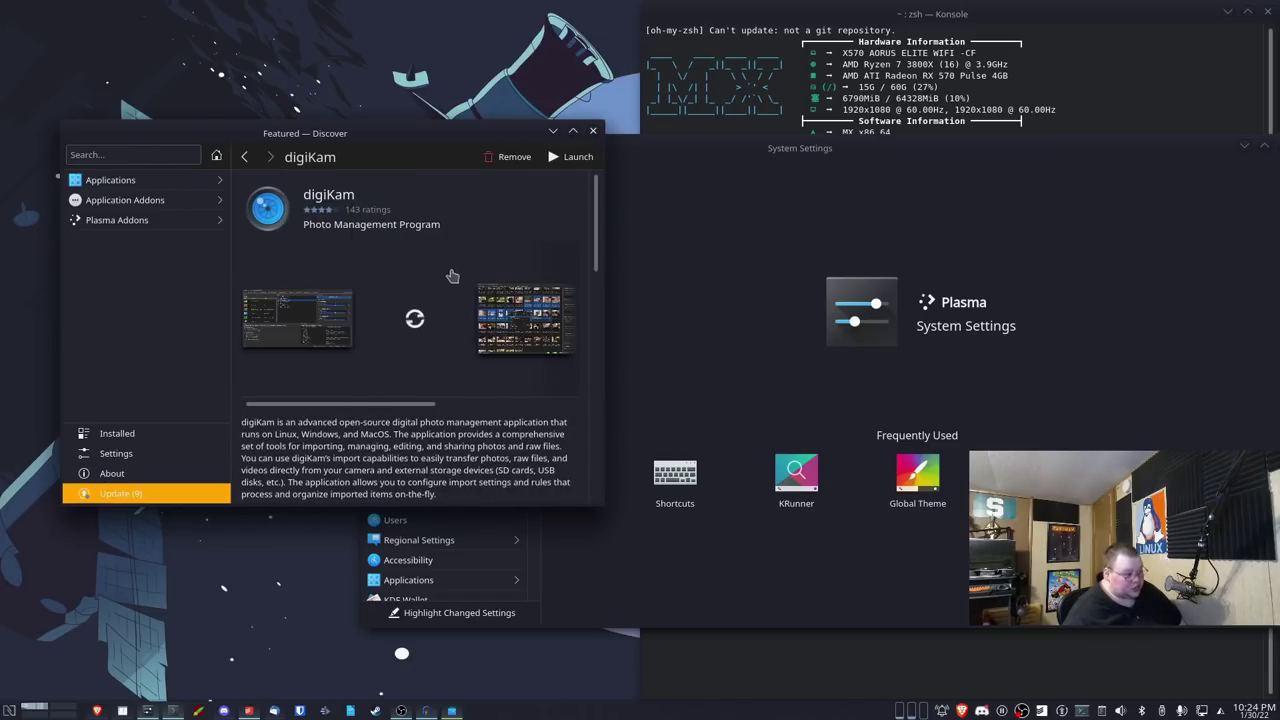
key(alt+Left)
click(592, 132)
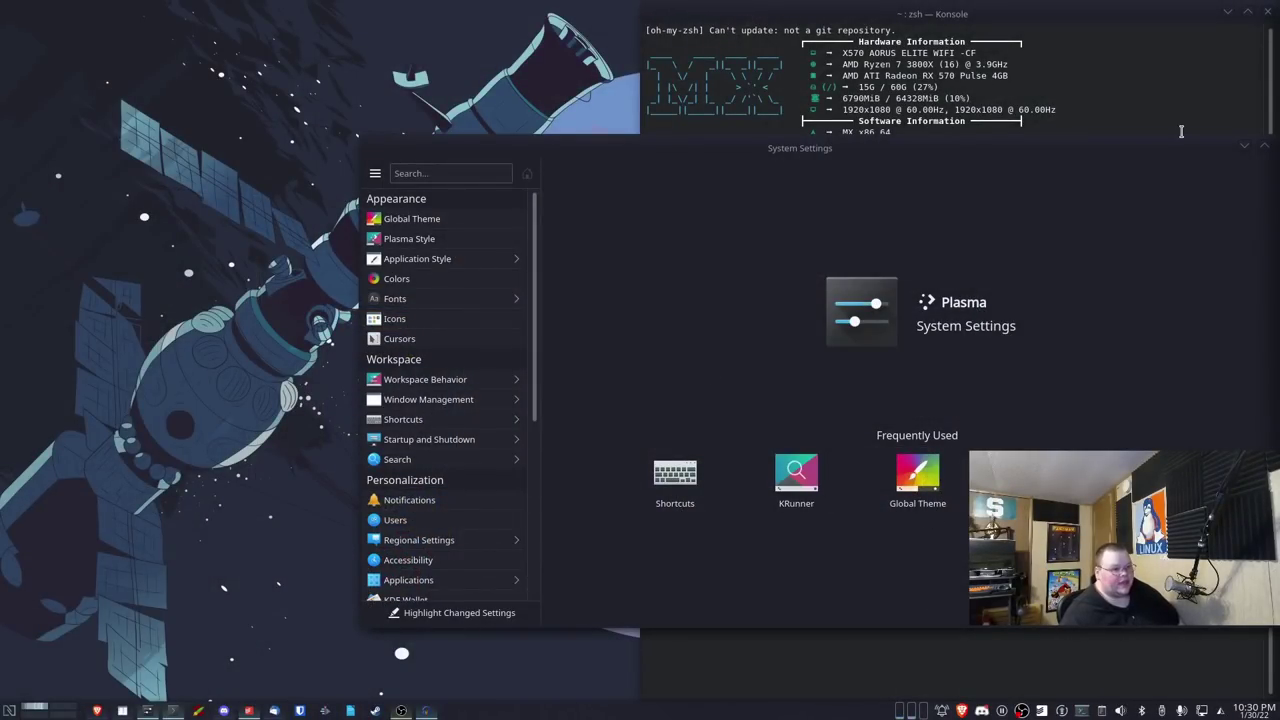
Move the System Settings window slightly left and down, then close it.
drag(1184, 146, 1052, 152)
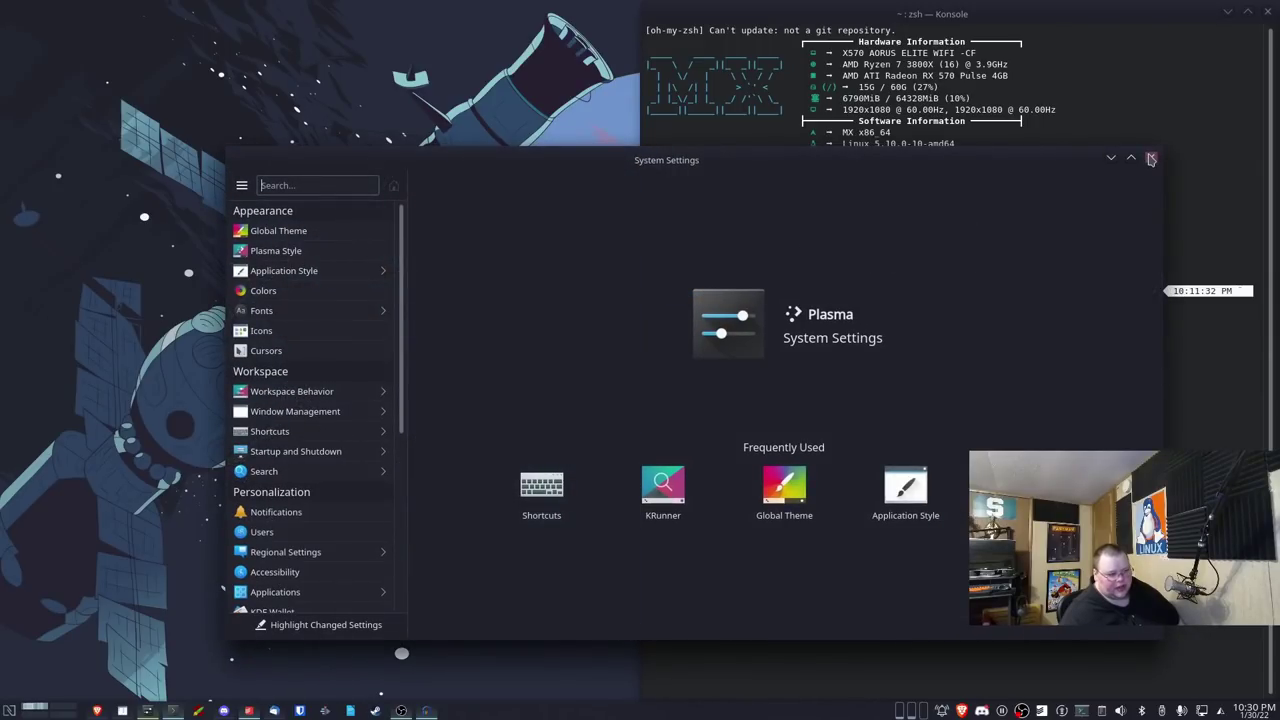
click(1152, 154)
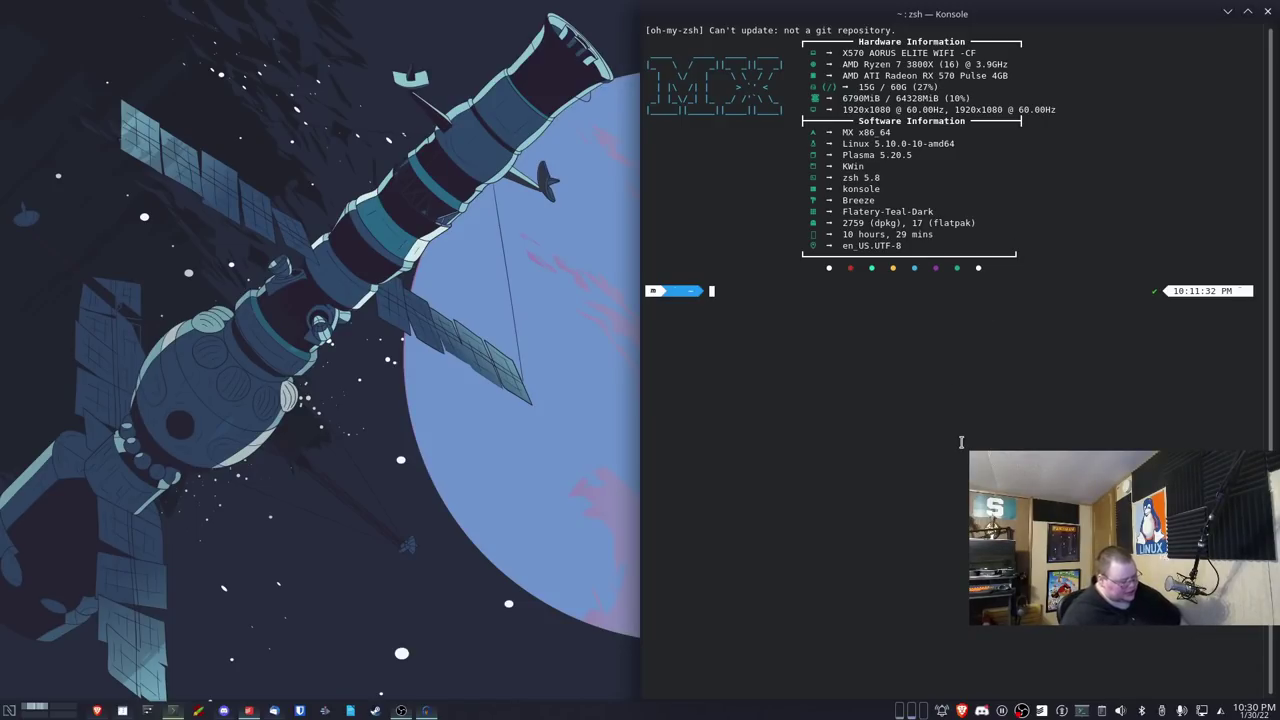
Drop down the Yakuake terminal with F12 and run pulsemixer.
key(F12)
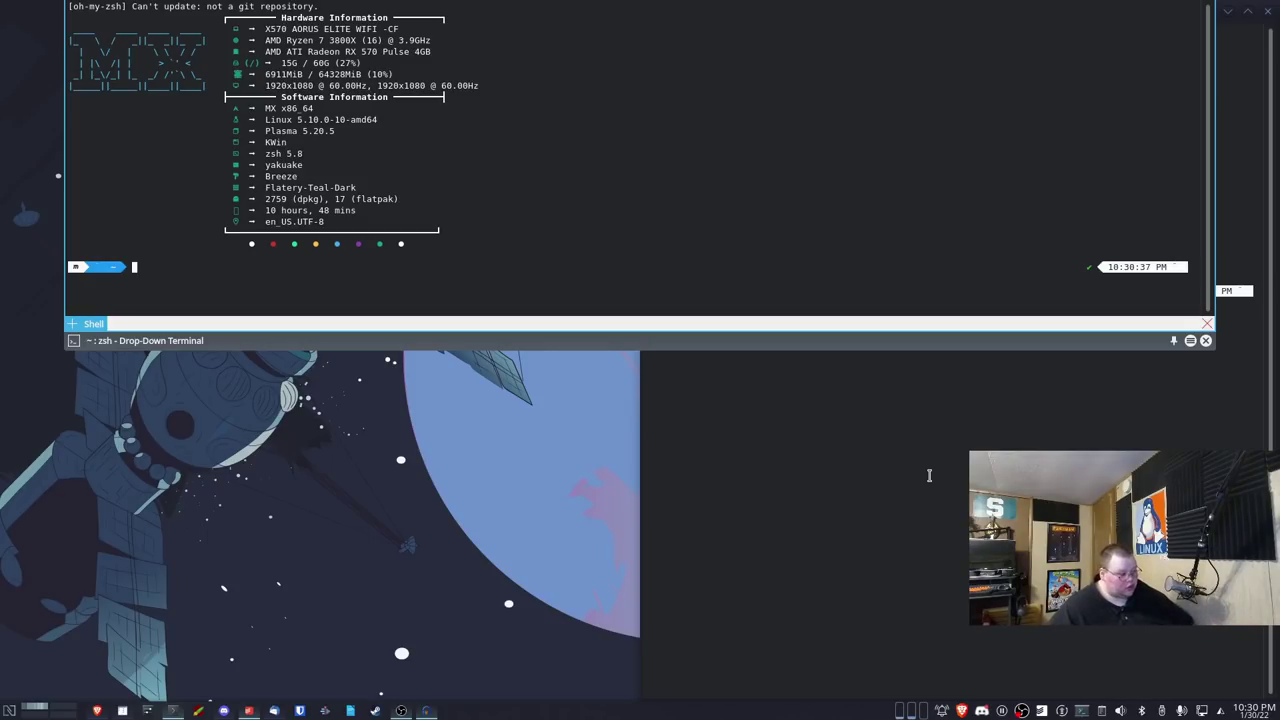
text(pulsemixer)
key(Return)
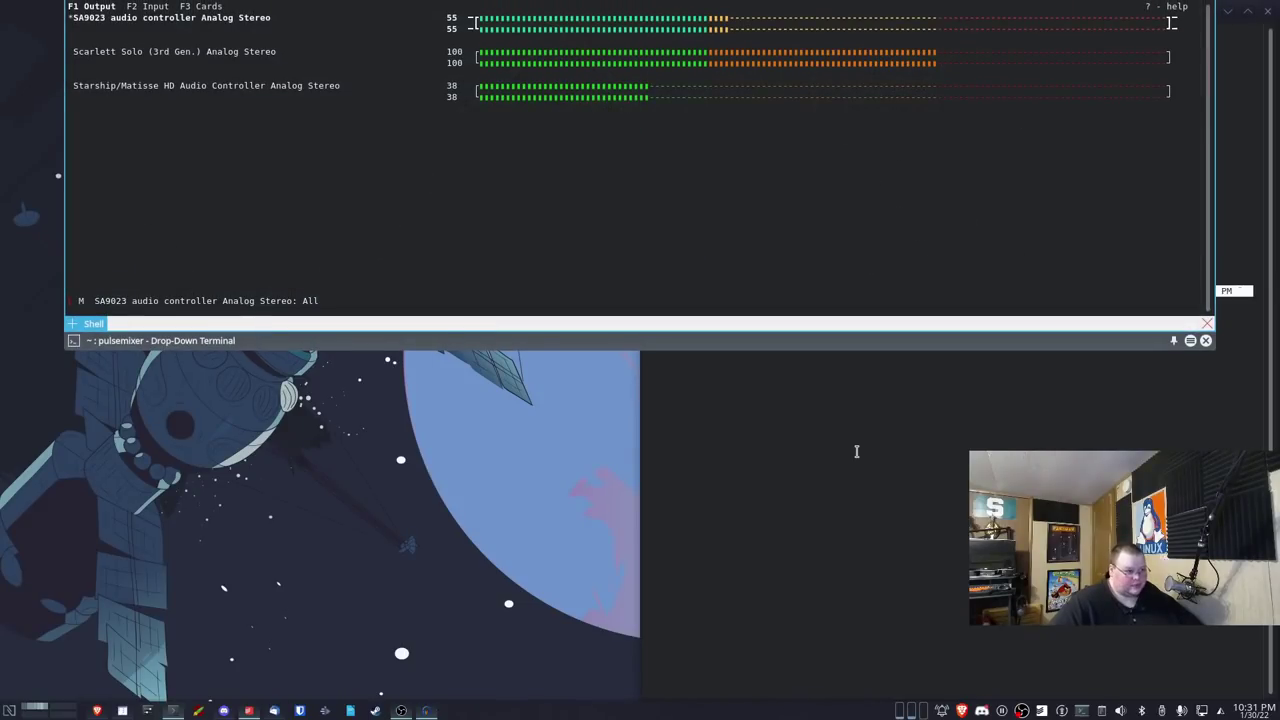
Retract the Yakuake drop-down terminal with F12.
key(F12)
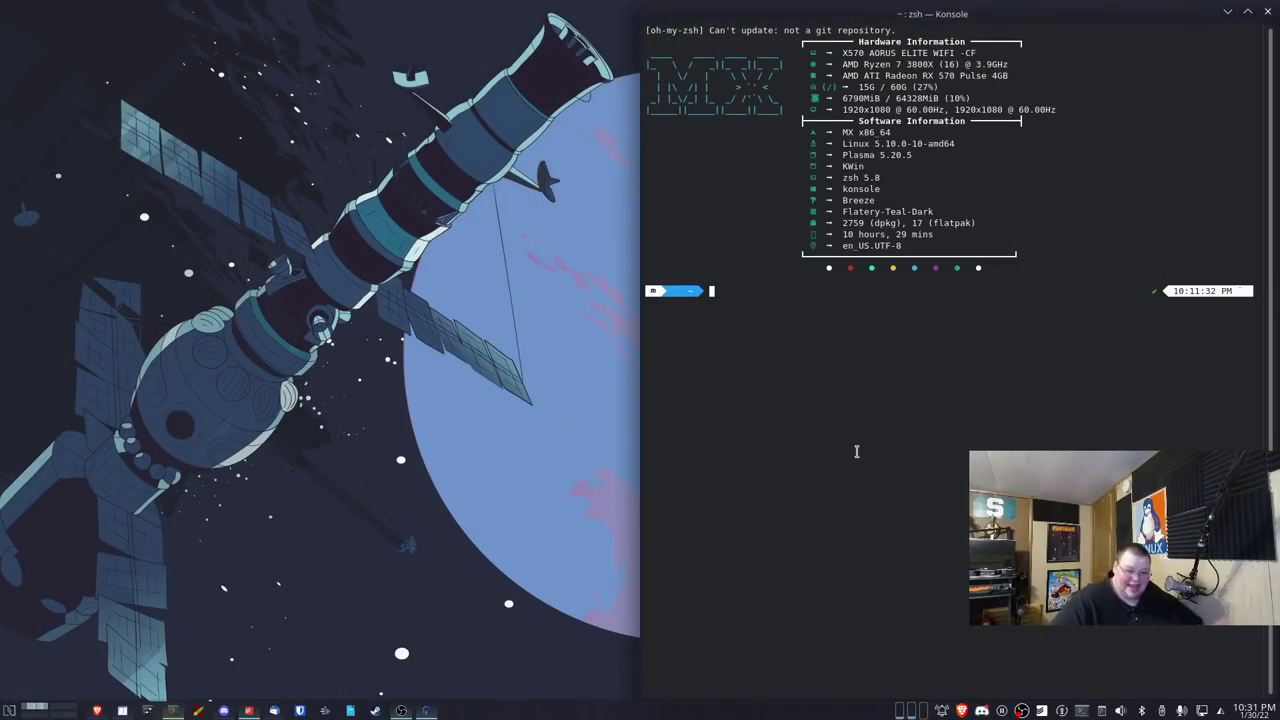